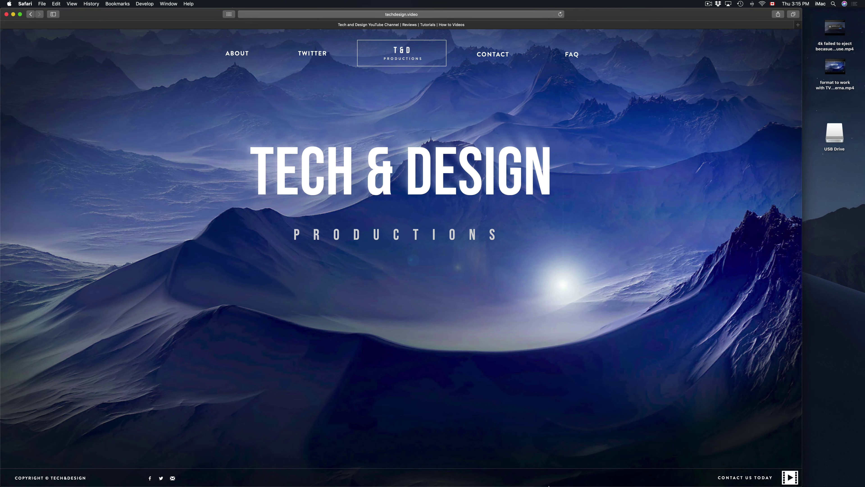
# Search Spotlight for 'disk ut' and launch Disk Utility from the Top Hits
pyautogui.moveTo(576, 481)
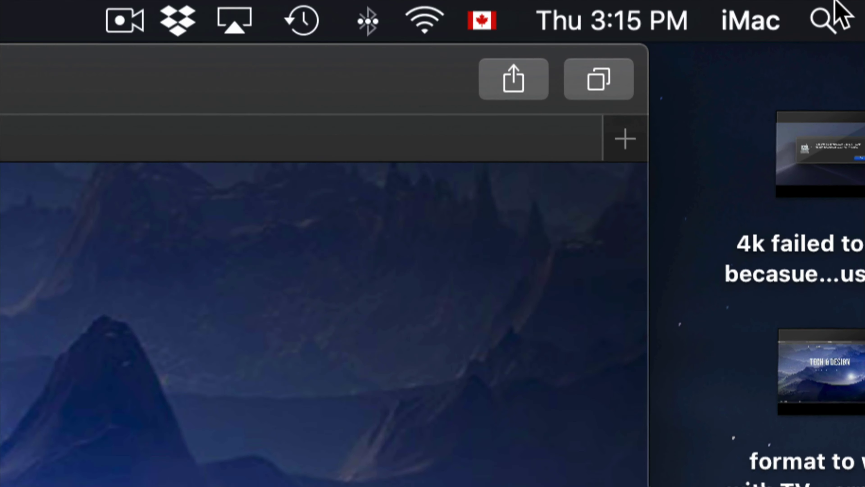
pyautogui.click(825, 19)
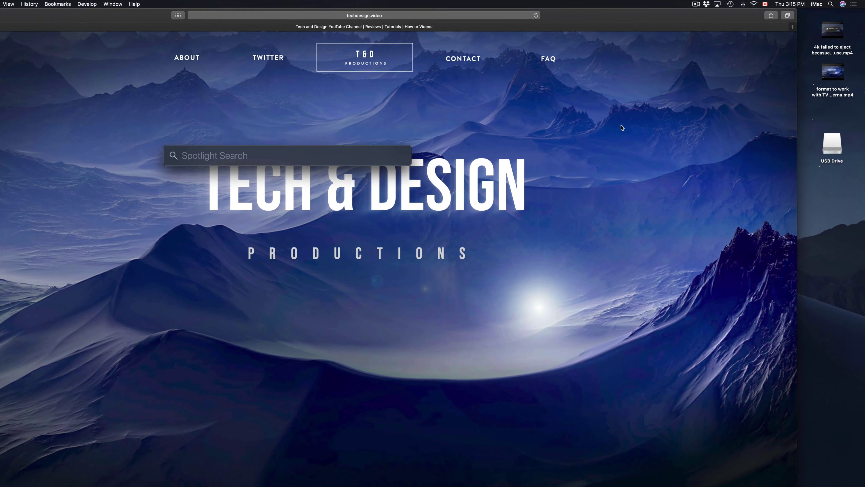
pyautogui.write('disk ut')
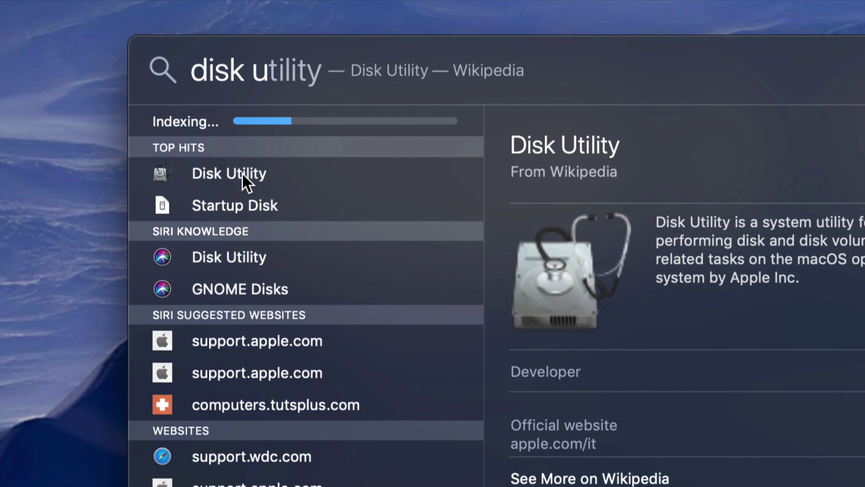
pyautogui.doubleClick(244, 179)
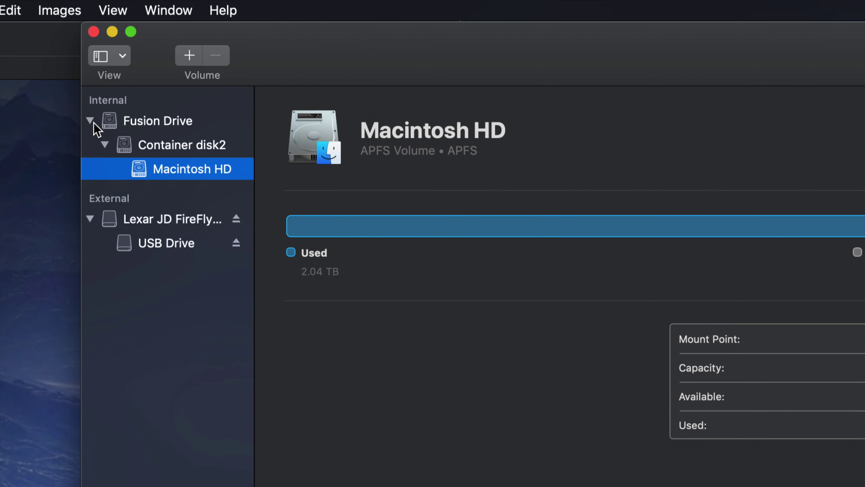
# Show details of the Lexar JD FireFly Media disk: 16.04 GB, USB, GUID Partition Map, disk3
pyautogui.click(90, 120)
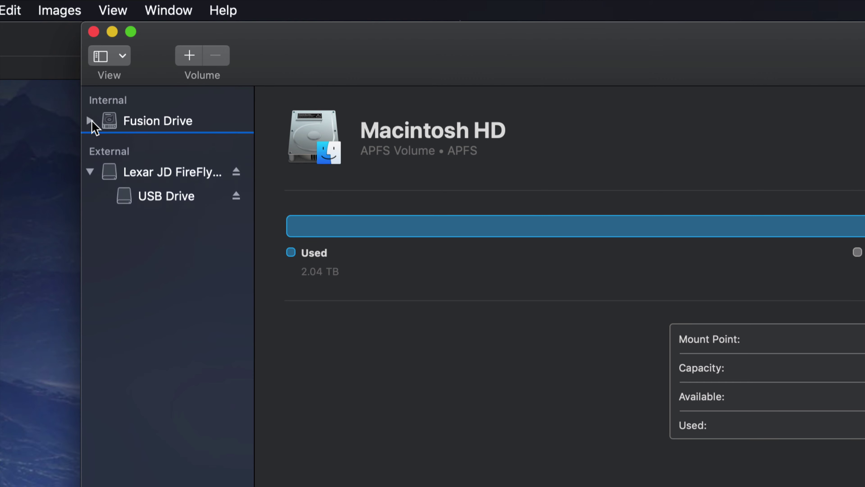
pyautogui.click(91, 170)
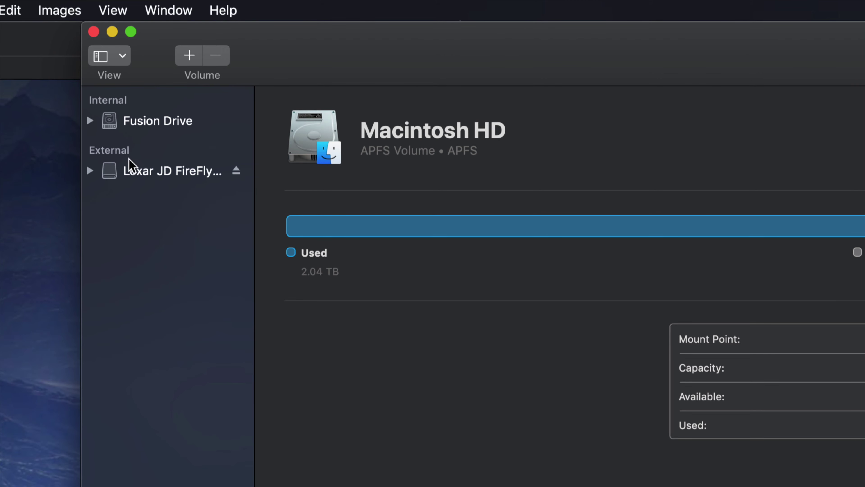
pyautogui.click(156, 174)
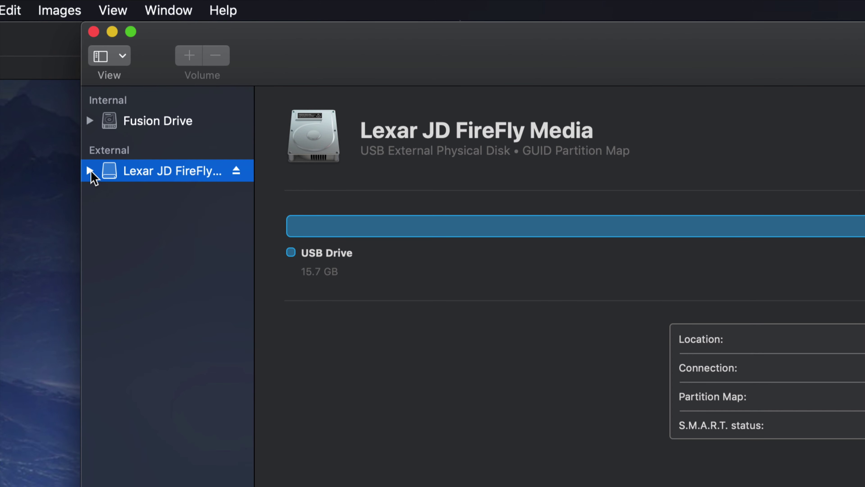
pyautogui.click(93, 172)
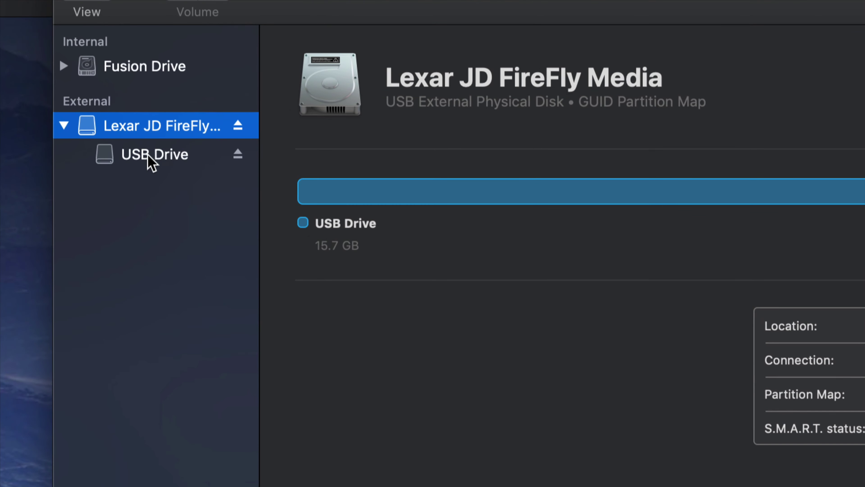
pyautogui.click(148, 156)
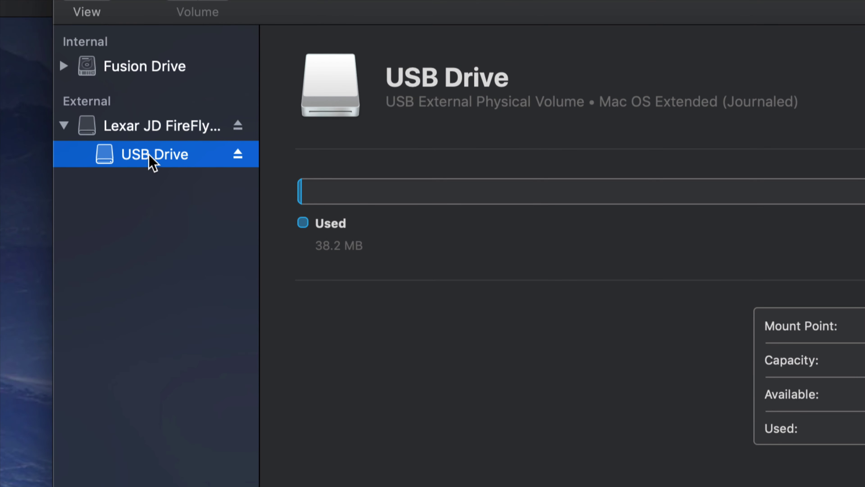
pyautogui.click(172, 131)
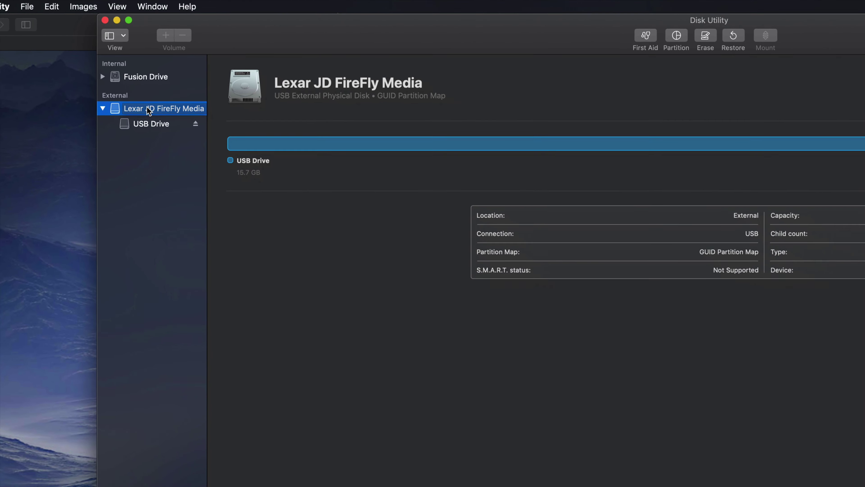
# Shrink and reposition the Disk Utility window, then bring up Erase for the Lexar disk
pyautogui.moveTo(425, 39); pyautogui.dragTo(337, 43)
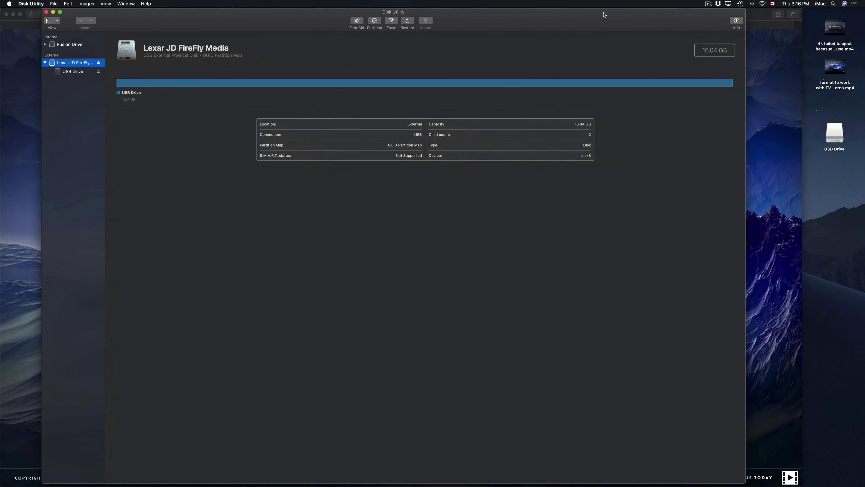
pyautogui.doubleClick(732, 15)
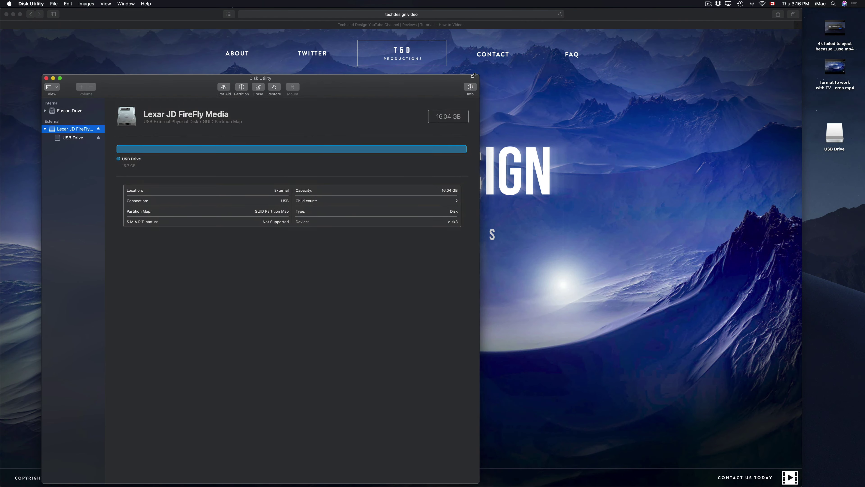
pyautogui.moveTo(347, 87); pyautogui.dragTo(468, 66)
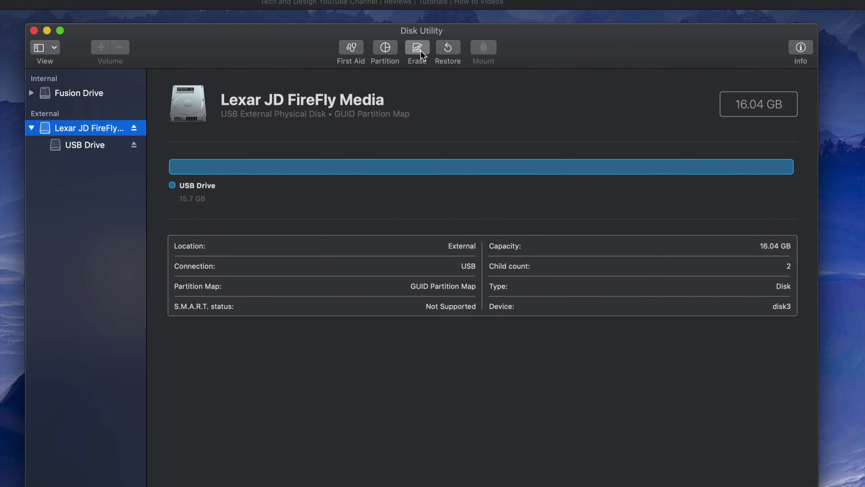
pyautogui.click(420, 51)
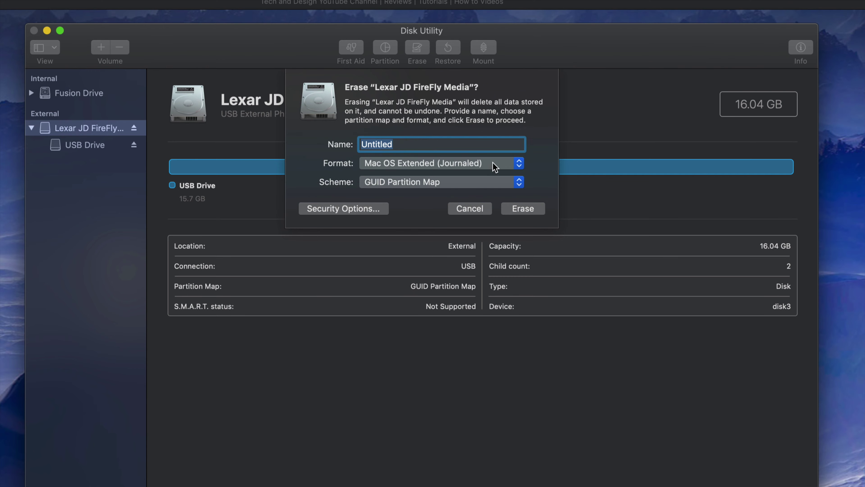
# Erase the Lexar disk as ExFAT with the volume name 'Mac Pc'
pyautogui.click(520, 166)
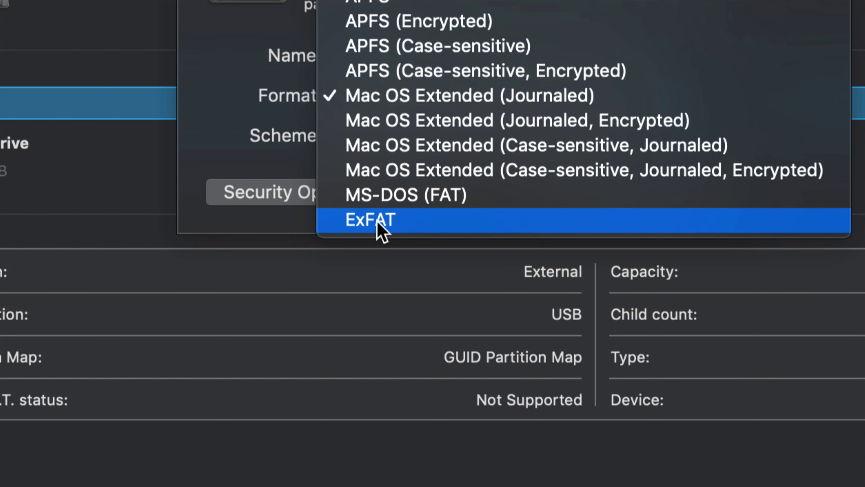
pyautogui.click(405, 224)
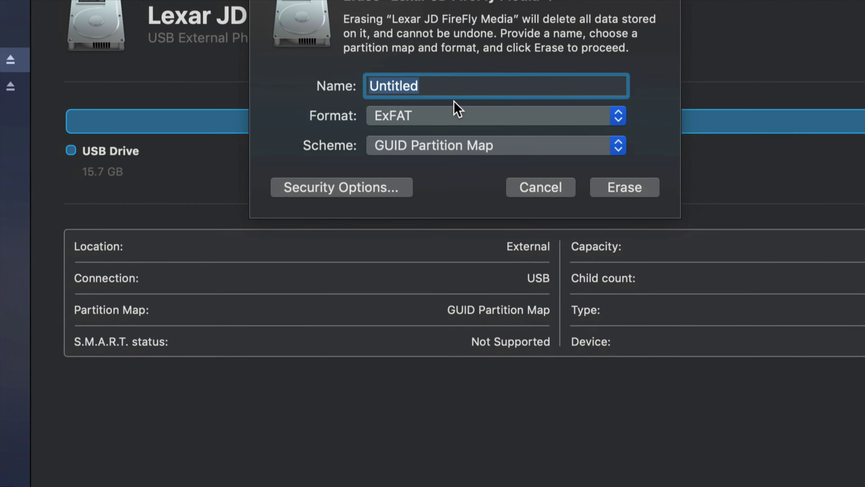
pyautogui.click(451, 90)
pyautogui.doubleClick(451, 90)
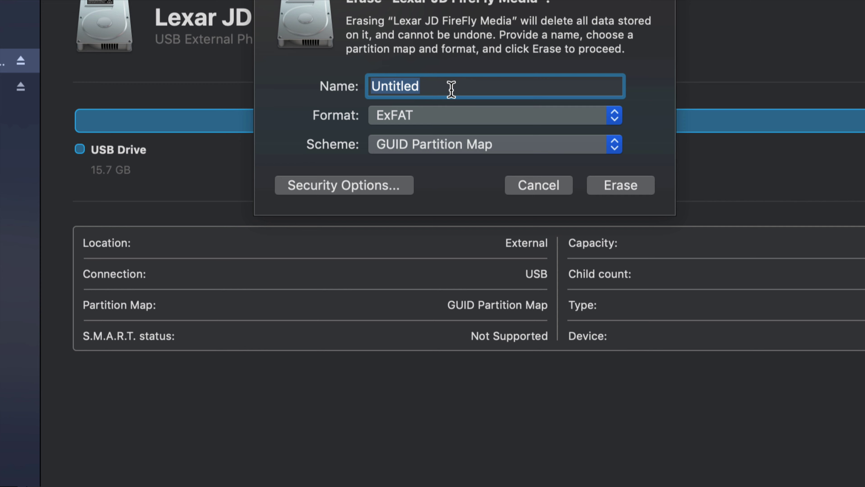
pyautogui.write('Mac O')
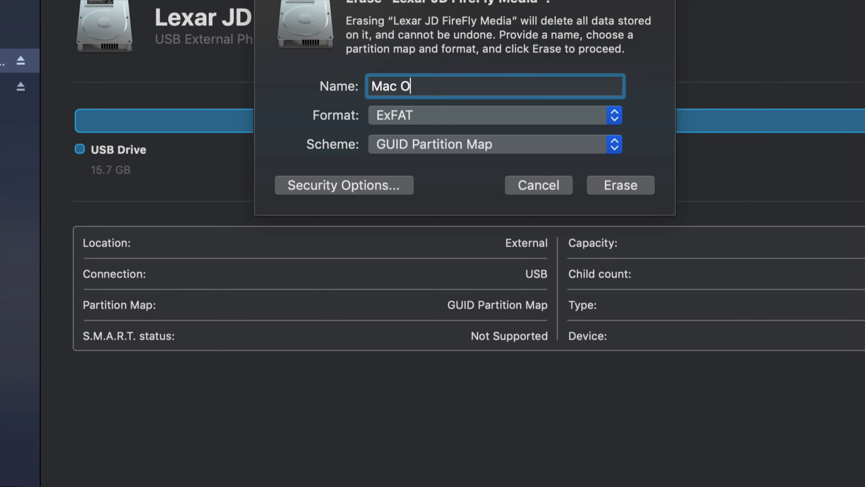
pyautogui.press('BackSpace')
pyautogui.write('Pc')
pyautogui.click(643, 187)
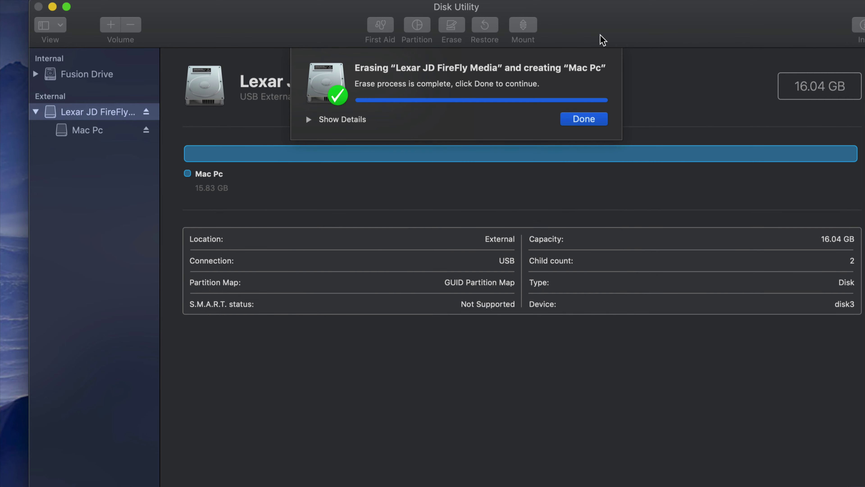
pyautogui.click(585, 120)
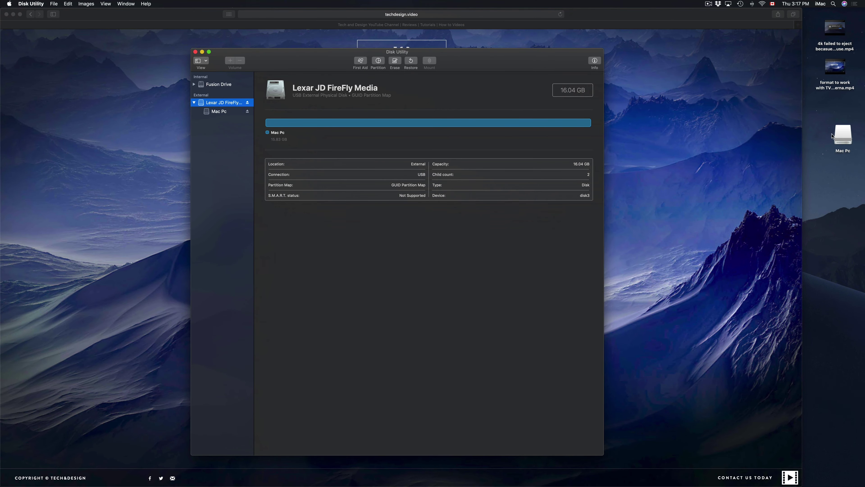
pyautogui.click(841, 134)
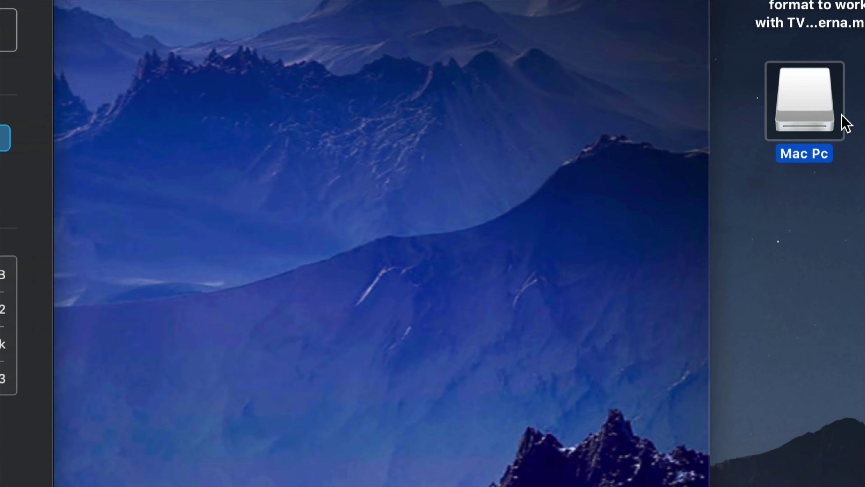
pyautogui.click(778, 183)
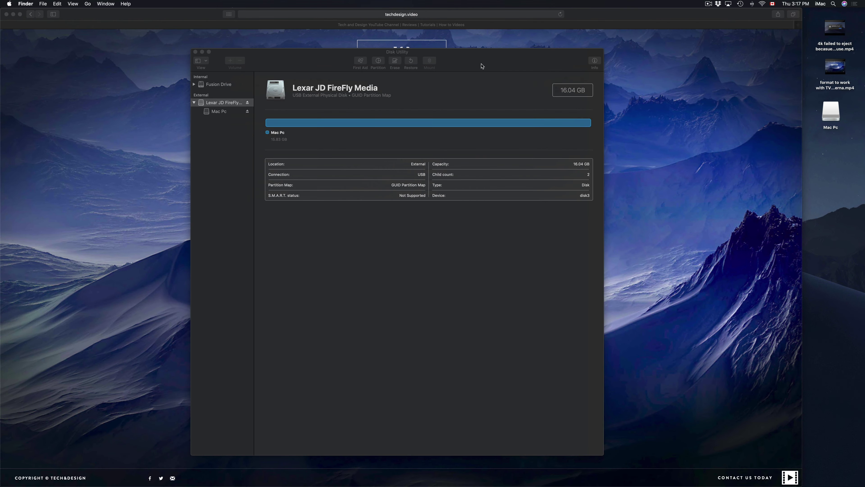
pyautogui.click(482, 65)
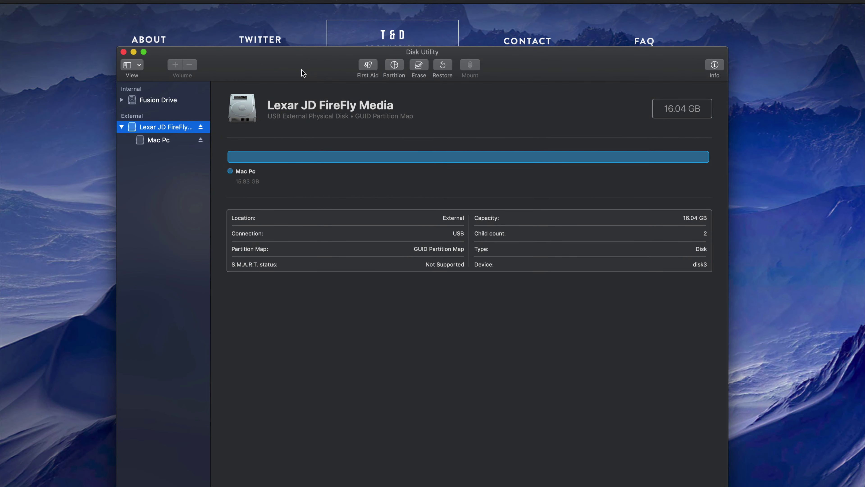
pyautogui.rightClick(304, 73)
pyautogui.press('Escape')
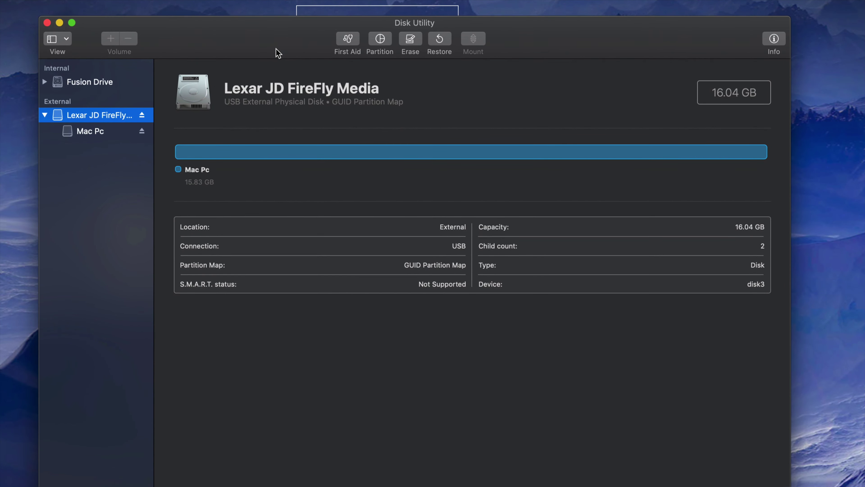
pyautogui.moveTo(275, 48); pyautogui.dragTo(279, 38)
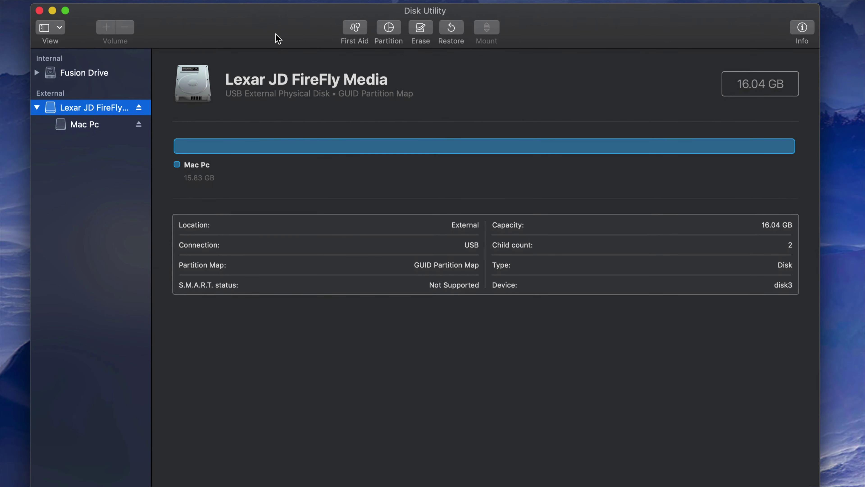
pyautogui.click(421, 30)
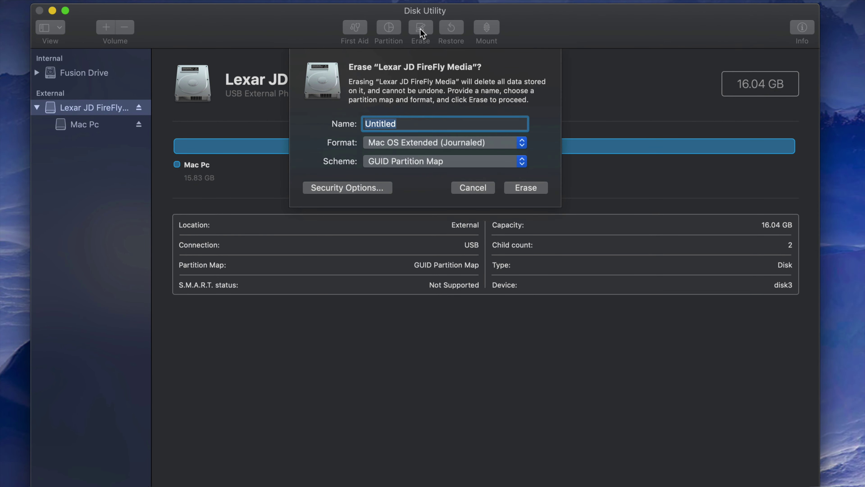
# Try ExFAT with Master Boot Record, then revert to Mac OS Extended (Journaled) and GUID Partition Map
pyautogui.click(522, 160)
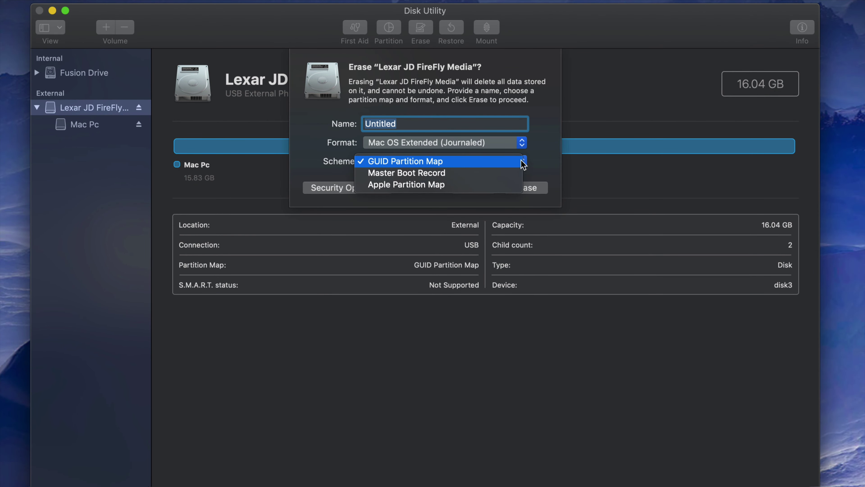
pyautogui.click(554, 155)
pyautogui.click(525, 145)
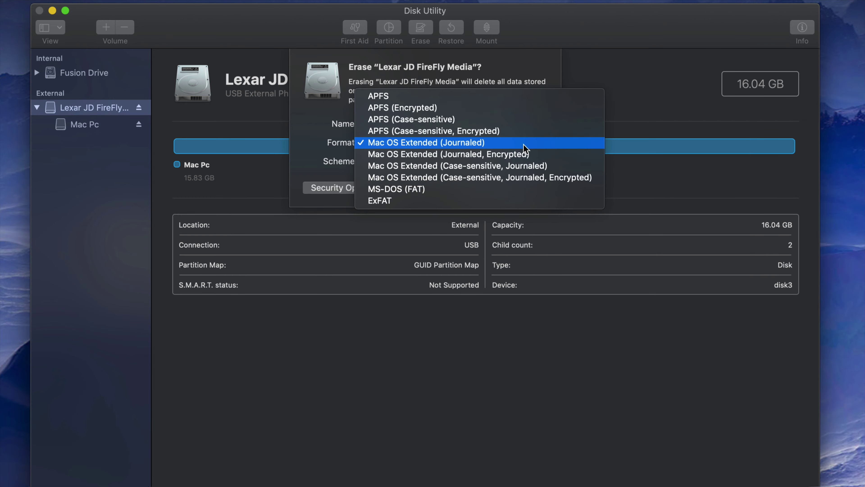
pyautogui.click(440, 200)
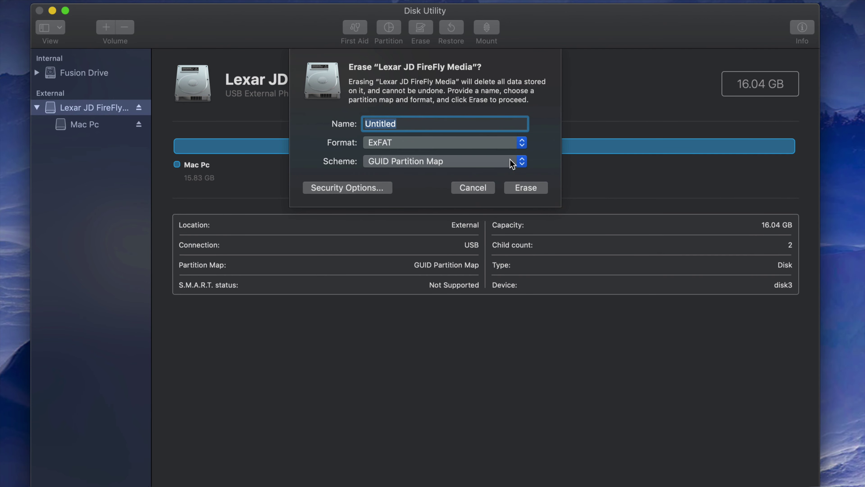
pyautogui.click(516, 162)
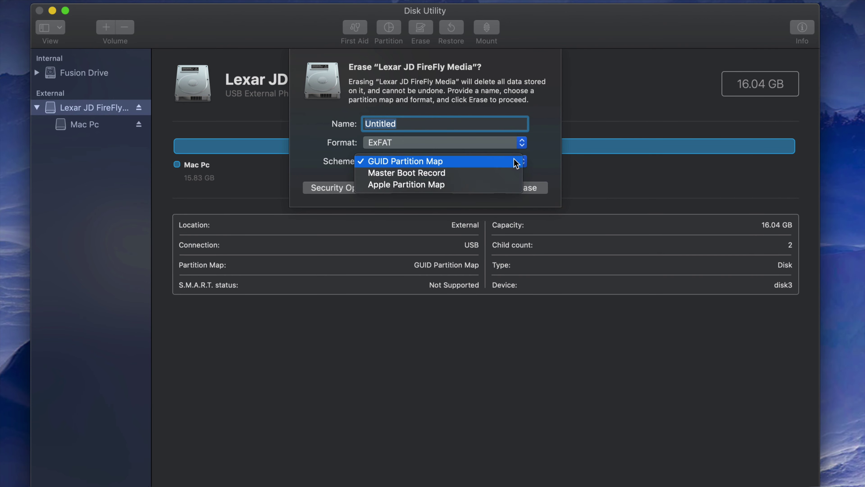
pyautogui.click(425, 175)
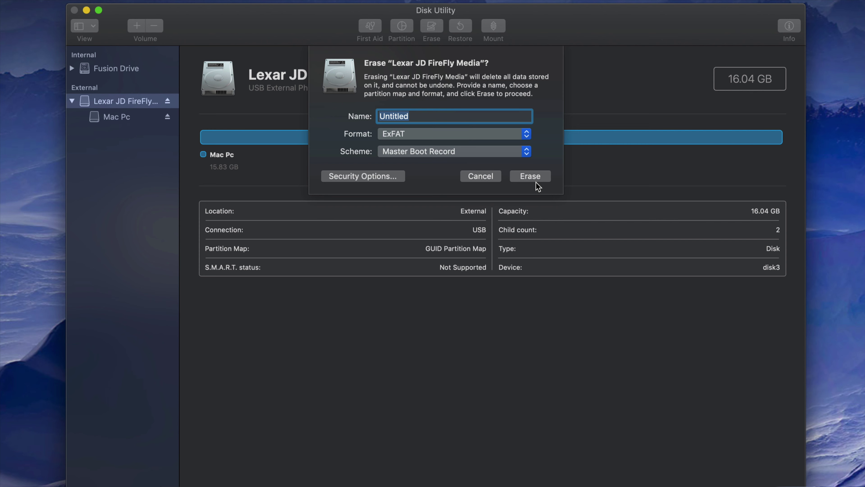
pyautogui.click(529, 133)
pyautogui.click(509, 102)
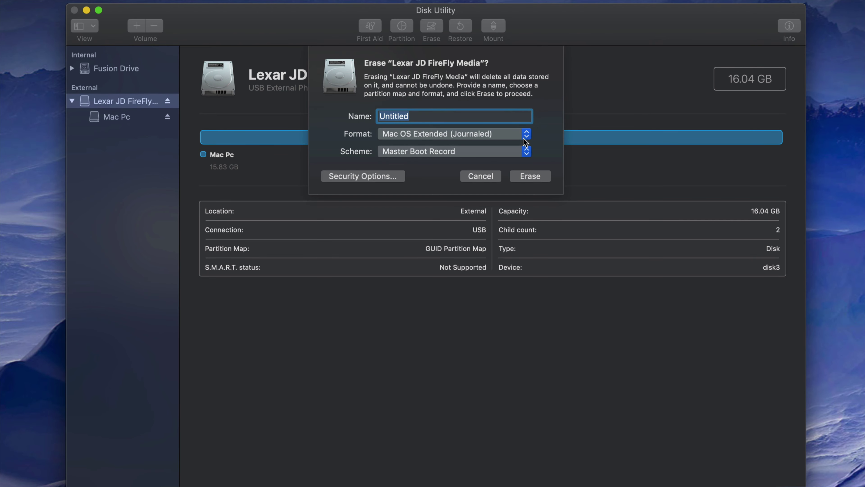
pyautogui.click(528, 153)
pyautogui.click(478, 141)
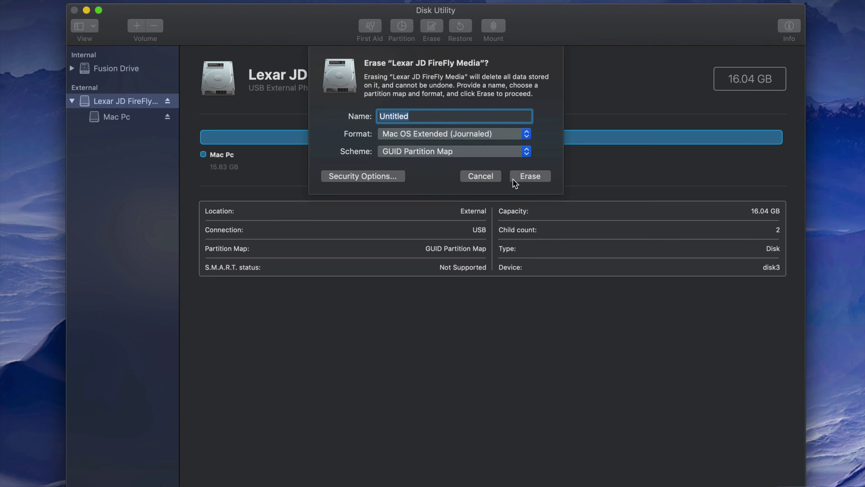
# Settle on Mac OS Extended (Journaled) and erase the drive into one Untitled volume
pyautogui.click(523, 134)
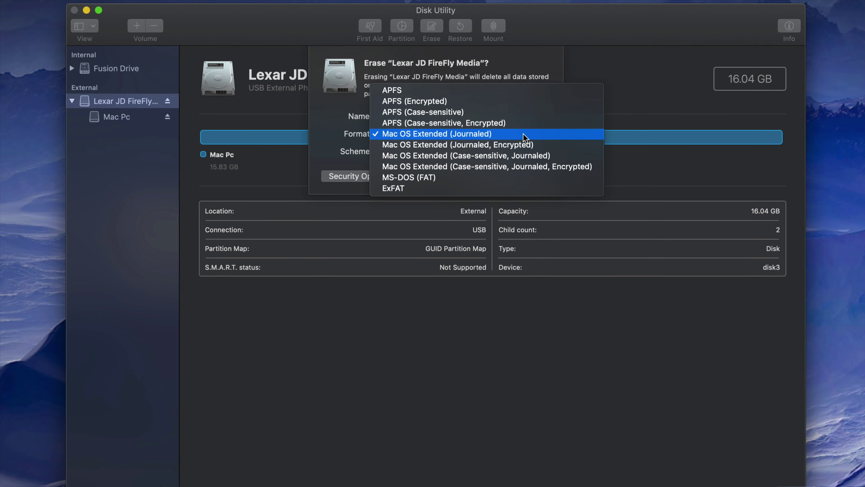
pyautogui.click(524, 134)
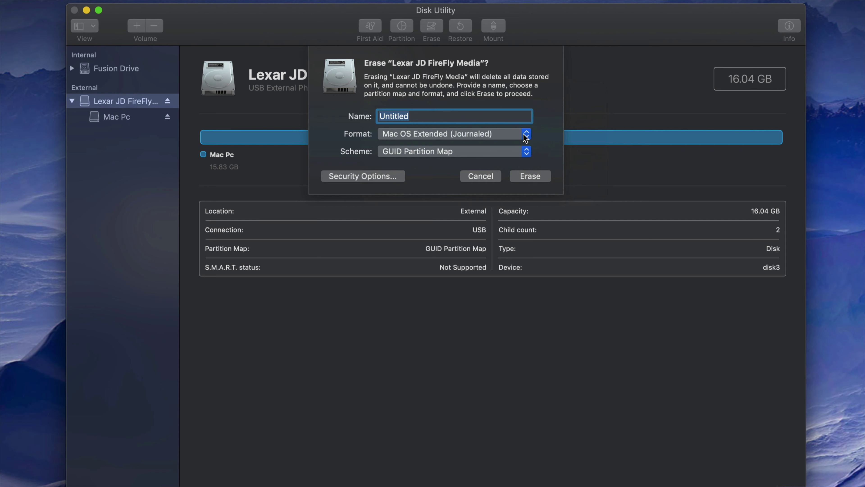
pyautogui.click(526, 136)
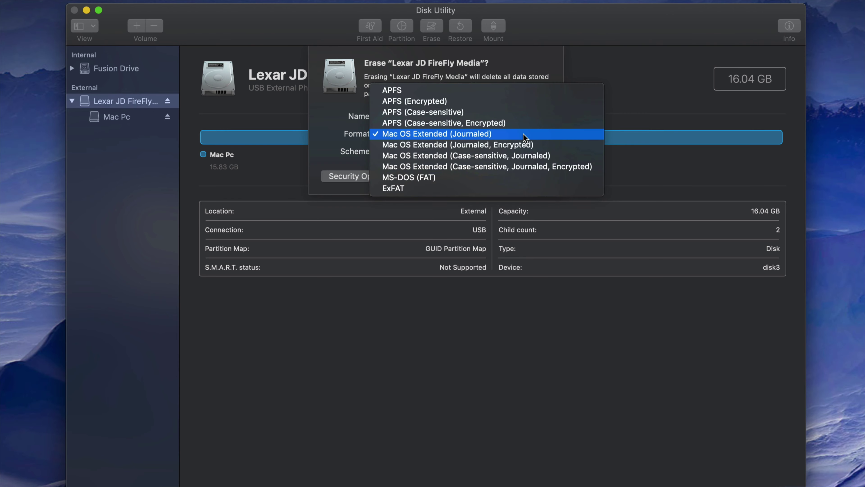
pyautogui.click(463, 186)
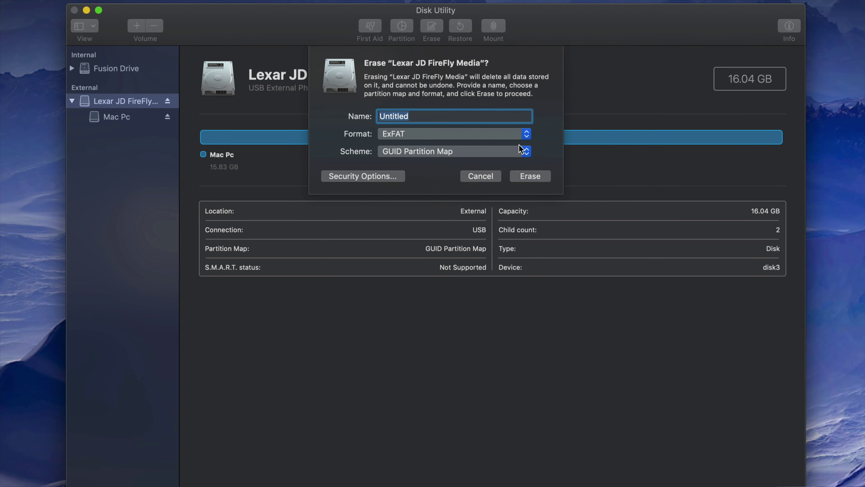
pyautogui.click(526, 134)
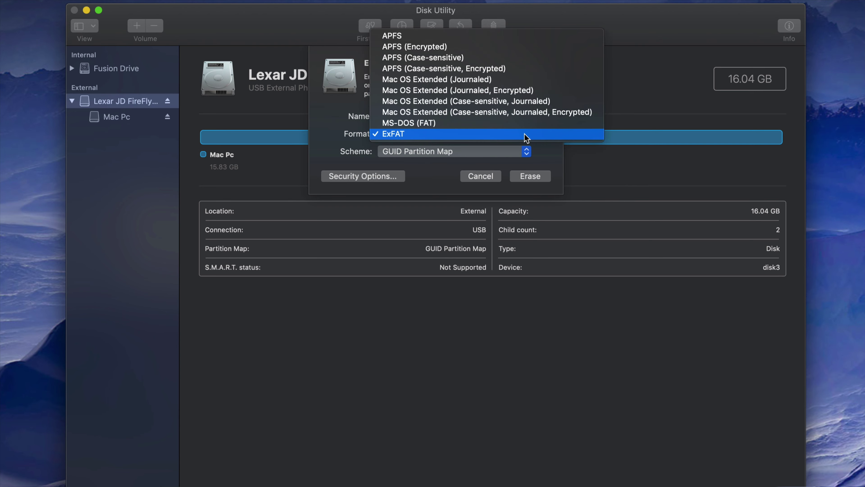
pyautogui.click(527, 83)
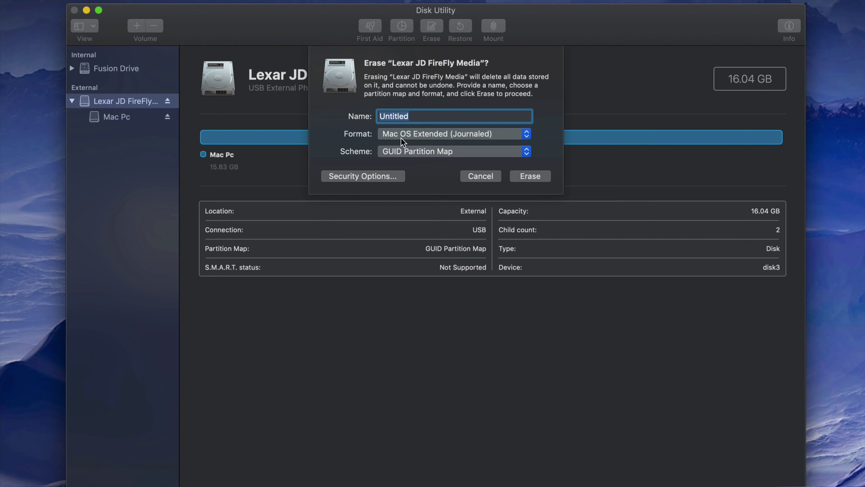
pyautogui.click(530, 176)
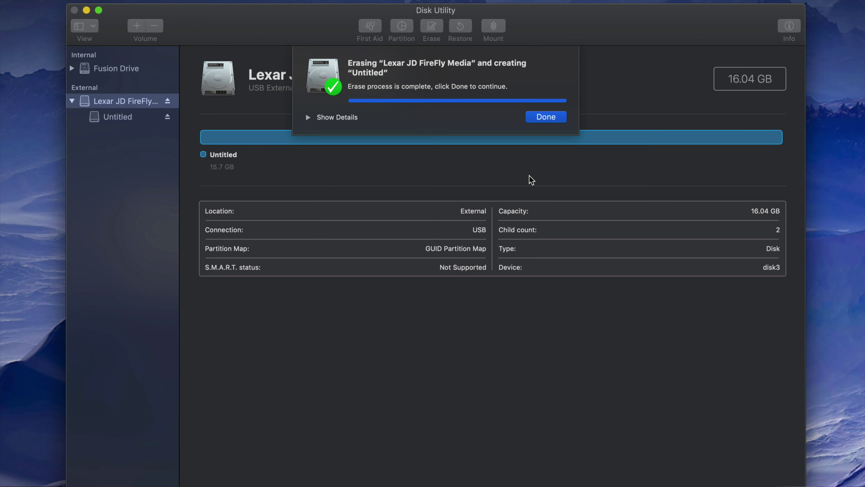
pyautogui.click(541, 117)
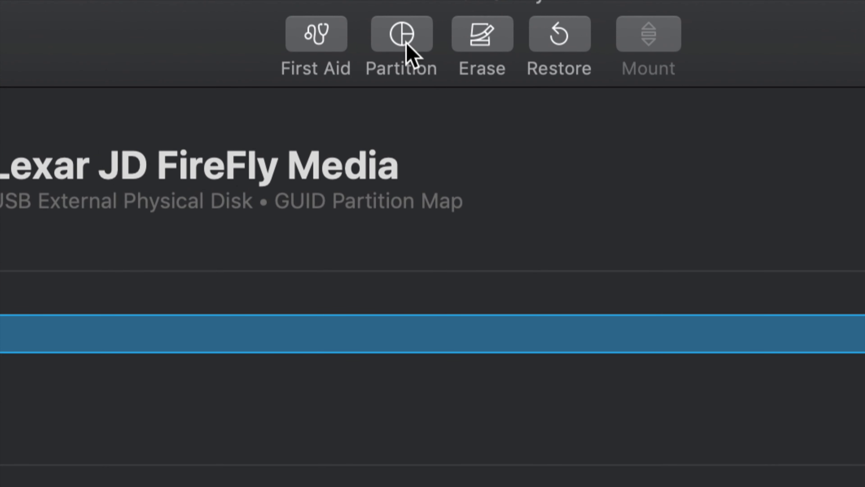
# Add a second partition to the drive's layout and adjust the space split
pyautogui.click(407, 44)
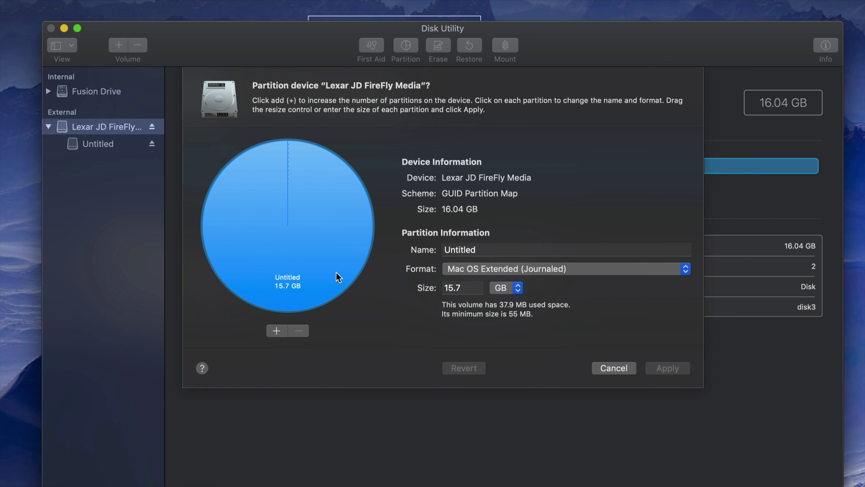
pyautogui.click(279, 333)
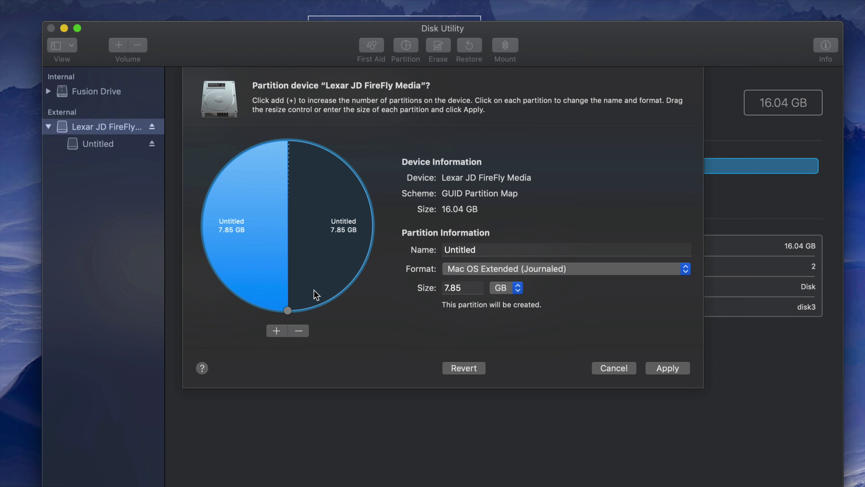
pyautogui.moveTo(288, 310); pyautogui.dragTo(355, 225)
# Name the new partition 'PC & MAC', format it ExFAT, and shrink it to 3.87 GB
pyautogui.click(488, 250)
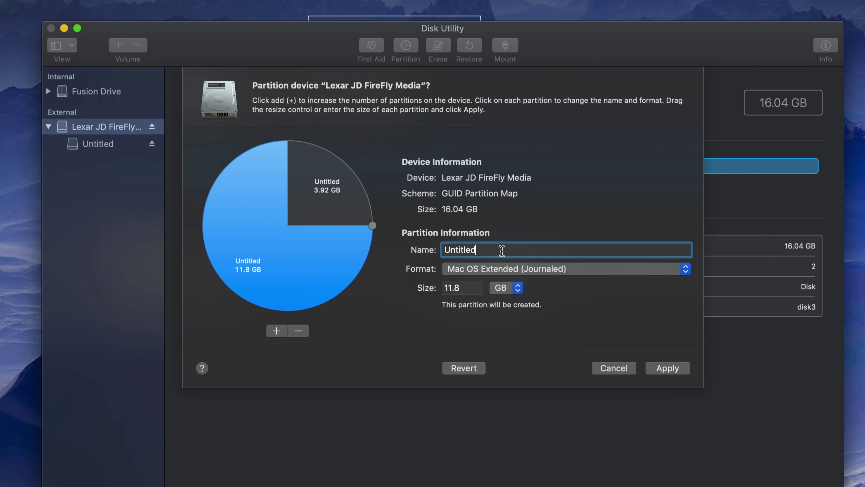
pyautogui.moveTo(502, 250); pyautogui.dragTo(433, 248)
pyautogui.write('PC &')
pyautogui.press('BackSpace')
pyautogui.press('BackSpace')
pyautogui.write('& MAC')
pyautogui.click(574, 269)
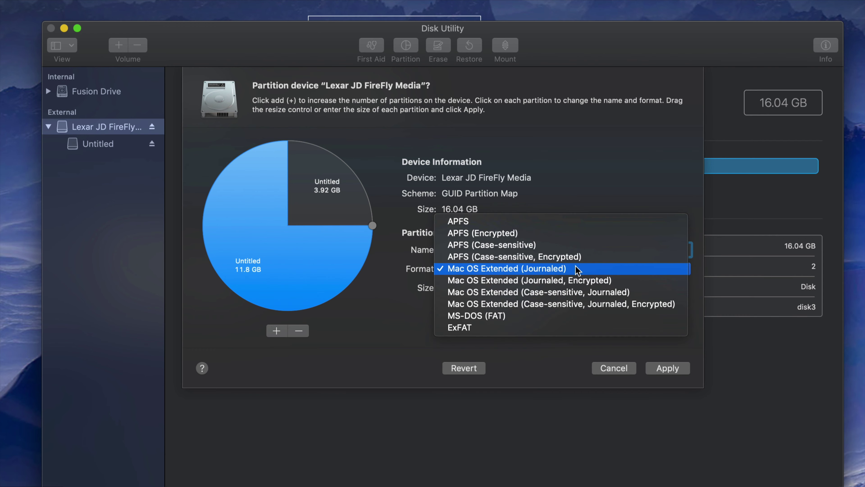
pyautogui.click(499, 327)
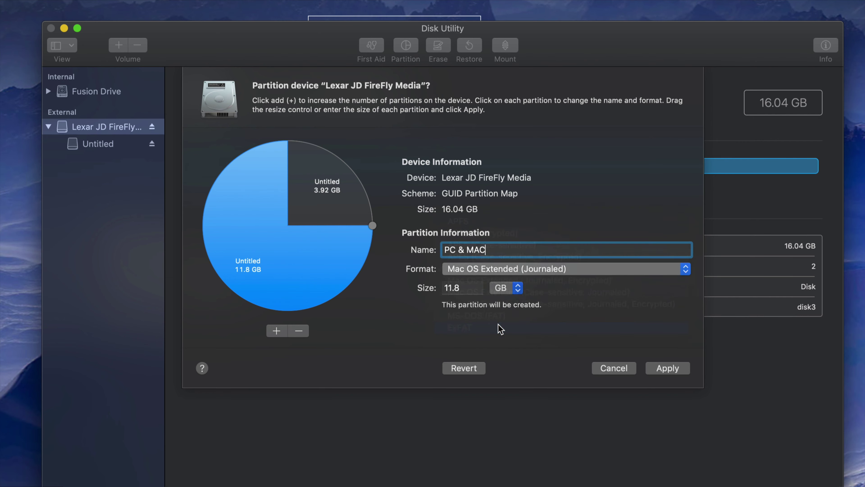
pyautogui.moveTo(372, 225); pyautogui.dragTo(212, 223)
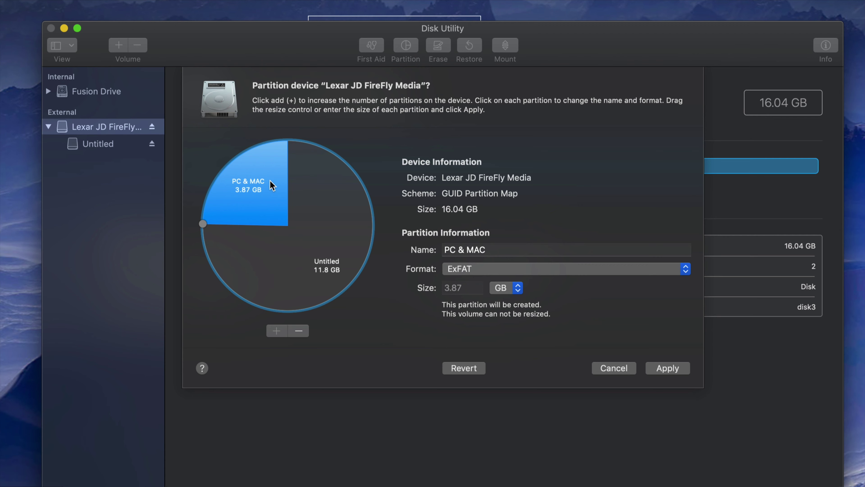
# Rename the 11.8 GB Untitled partition to 'MAC' and submit the new layout
pyautogui.click(334, 252)
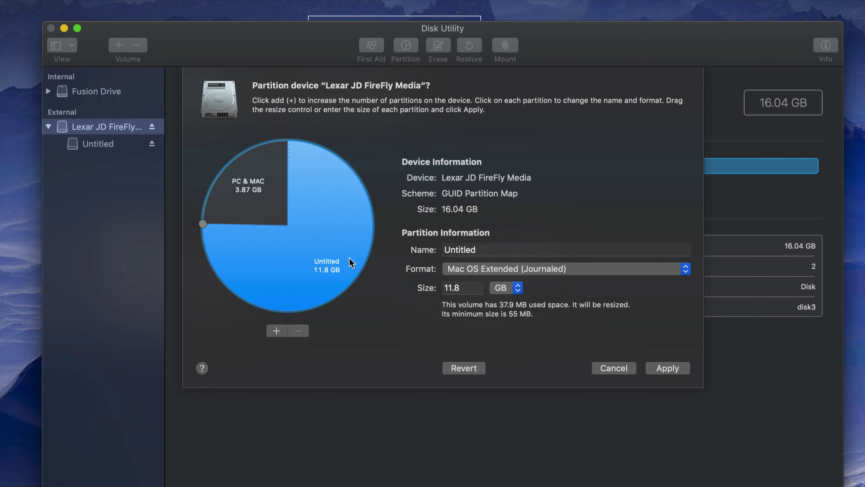
pyautogui.moveTo(488, 249); pyautogui.dragTo(440, 250)
pyautogui.write('MAC')
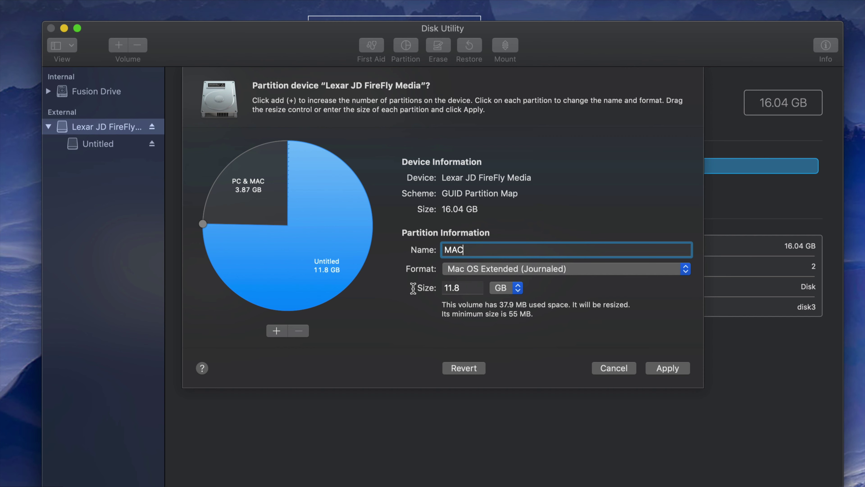
pyautogui.click(252, 188)
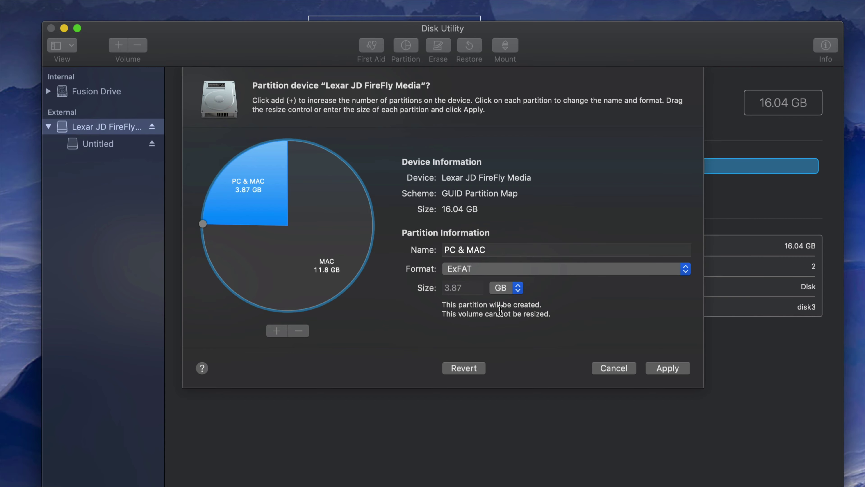
pyautogui.click(665, 368)
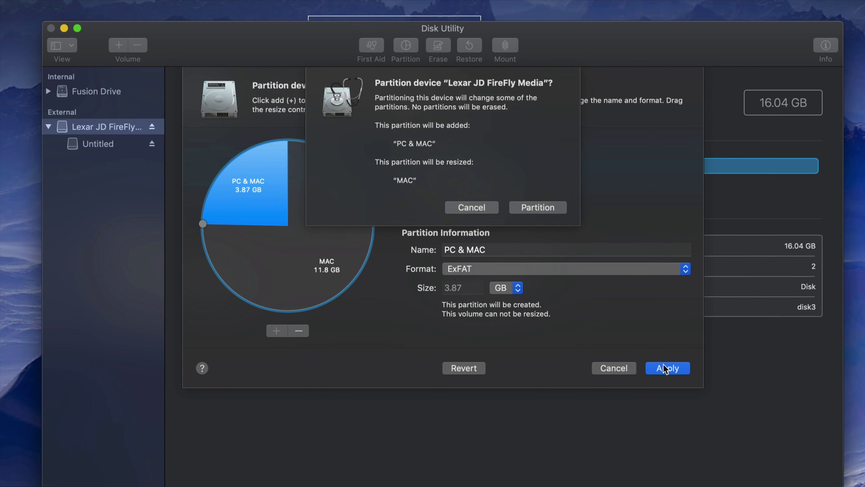
pyautogui.click(538, 207)
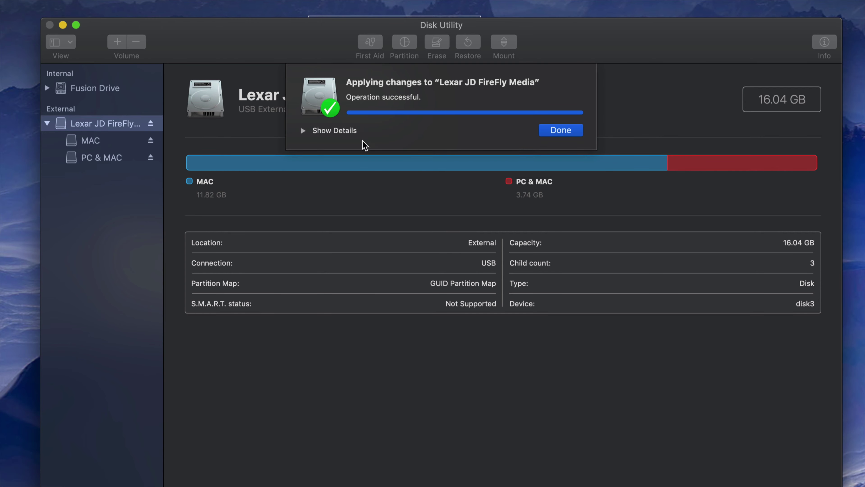
# Close the success notice once MAC (11.82 GB) and PC & MAC (3.74 GB) are created
pyautogui.click(563, 133)
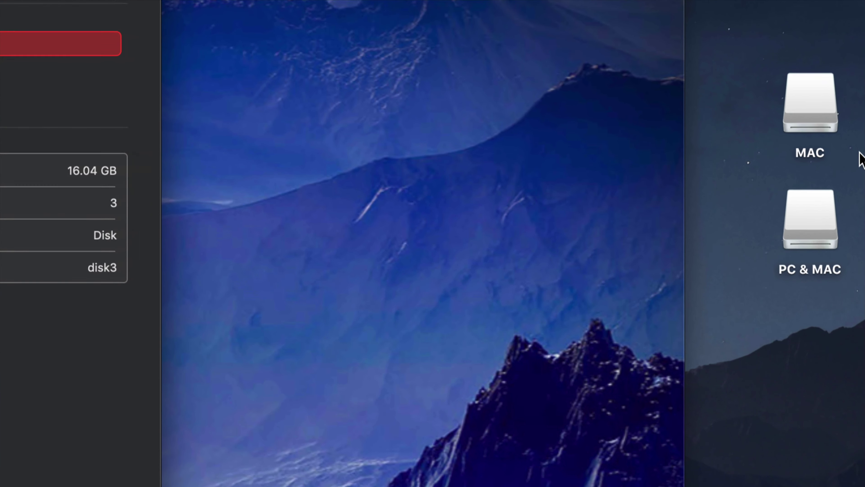
# Open the MAC and PC & MAC drive windows from the desktop and arrange them side by side
pyautogui.click(822, 244)
pyautogui.click(807, 108)
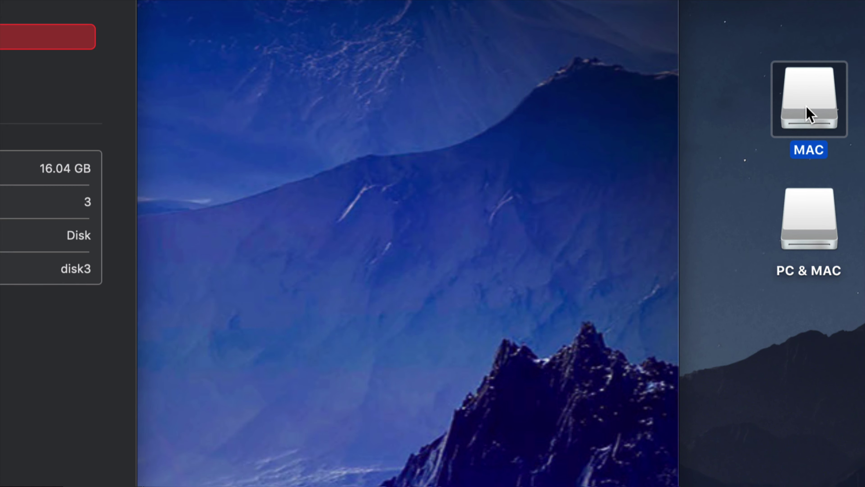
pyautogui.click(798, 112)
pyautogui.click(812, 222)
pyautogui.click(806, 156)
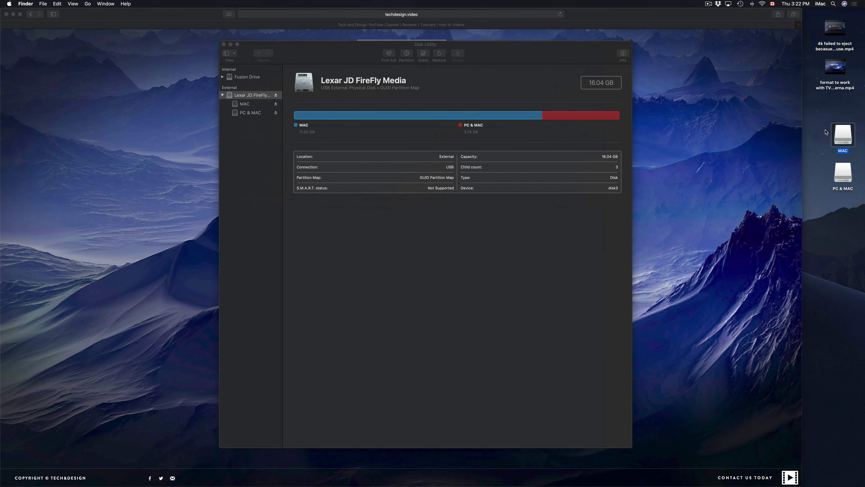
pyautogui.doubleClick(844, 137)
pyautogui.doubleClick(842, 173)
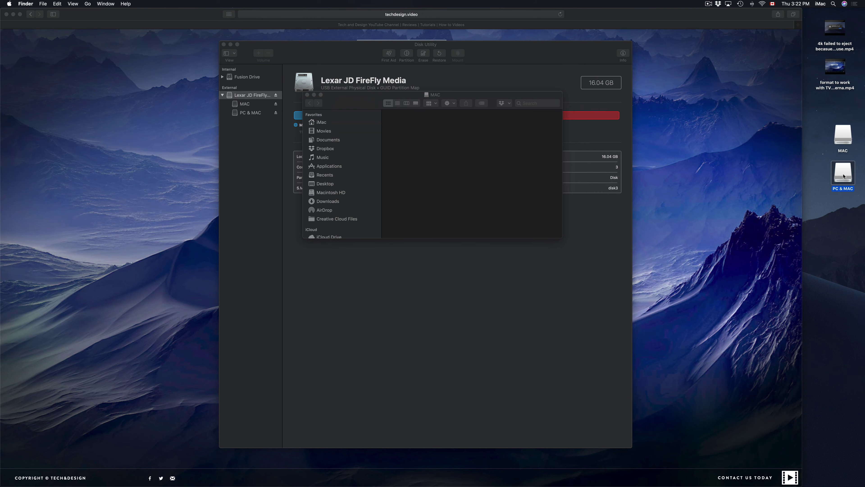
pyautogui.moveTo(349, 112); pyautogui.dragTo(529, 109)
pyautogui.moveTo(345, 101); pyautogui.dragTo(268, 123)
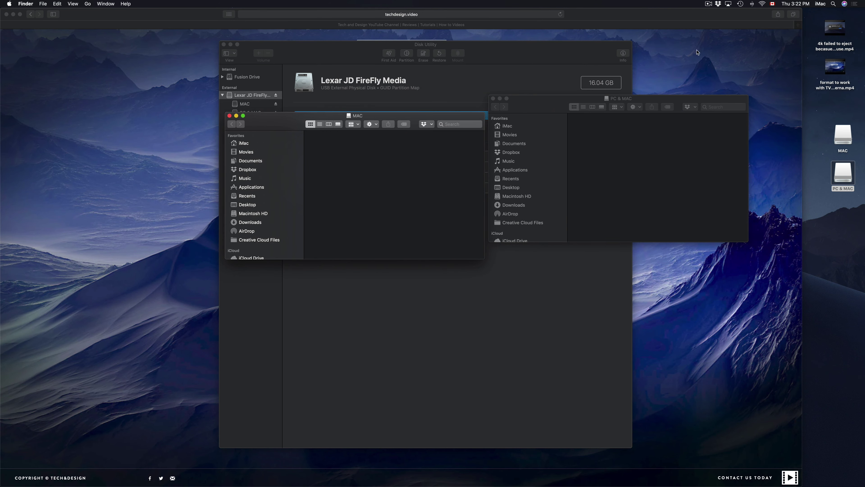
# Copy the 4k video to MAC, and the TV formatting and 4k videos to PC & MAC
pyautogui.moveTo(835, 29); pyautogui.dragTo(361, 162)
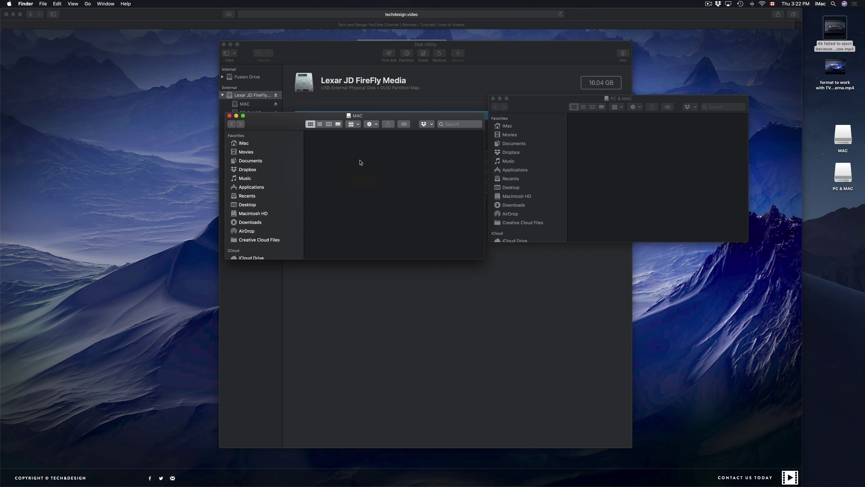
pyautogui.click(828, 68)
pyautogui.moveTo(829, 68); pyautogui.dragTo(611, 143)
pyautogui.moveTo(835, 29); pyautogui.dragTo(681, 151)
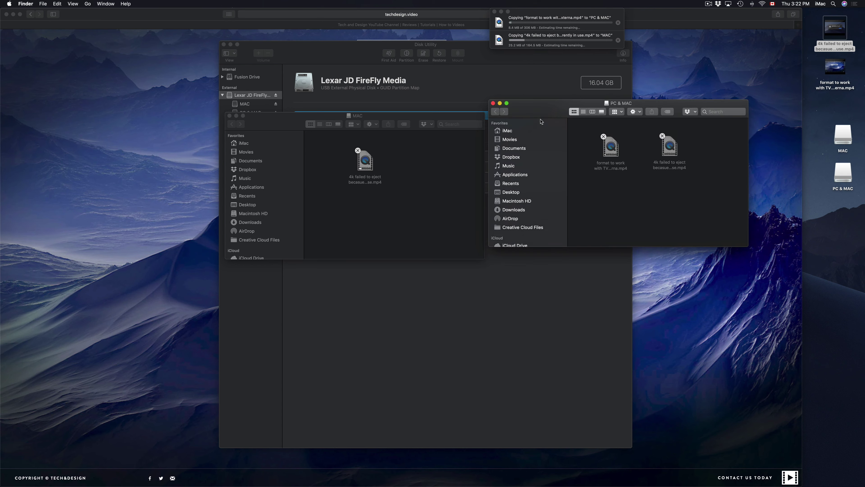
pyautogui.moveTo(542, 110); pyautogui.dragTo(543, 147)
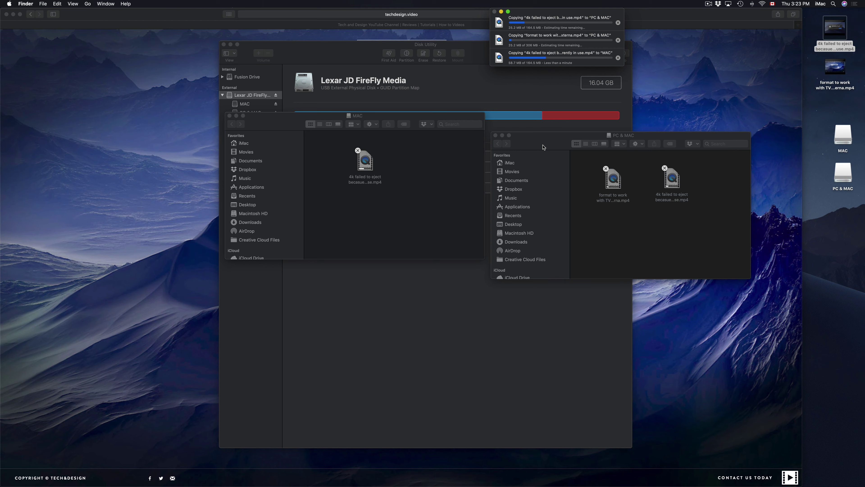
pyautogui.click(397, 181)
pyautogui.moveTo(307, 122); pyautogui.dragTo(317, 156)
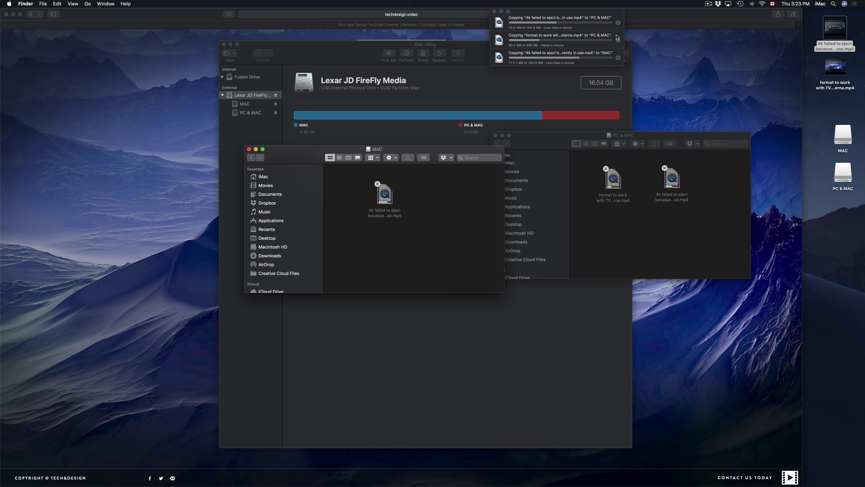
# Stop all three copies in progress and close the drive windows
pyautogui.moveTo(600, 12); pyautogui.dragTo(563, 67)
pyautogui.click(581, 77)
pyautogui.click(581, 95)
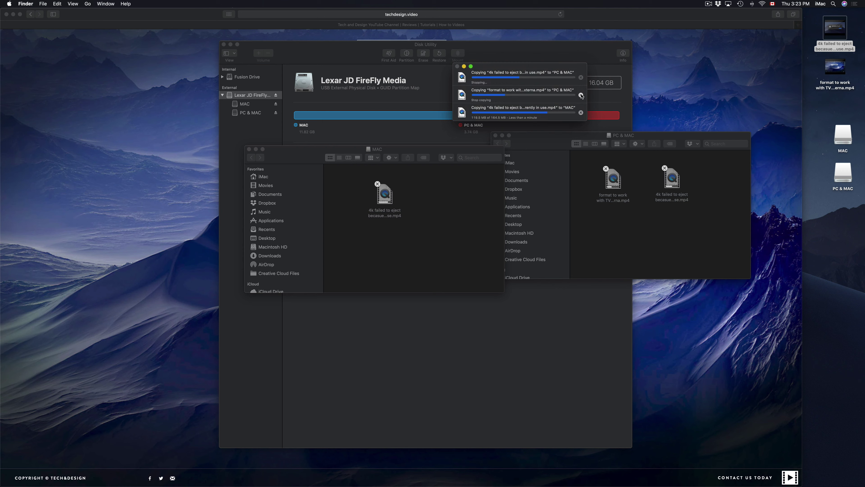
pyautogui.click(581, 112)
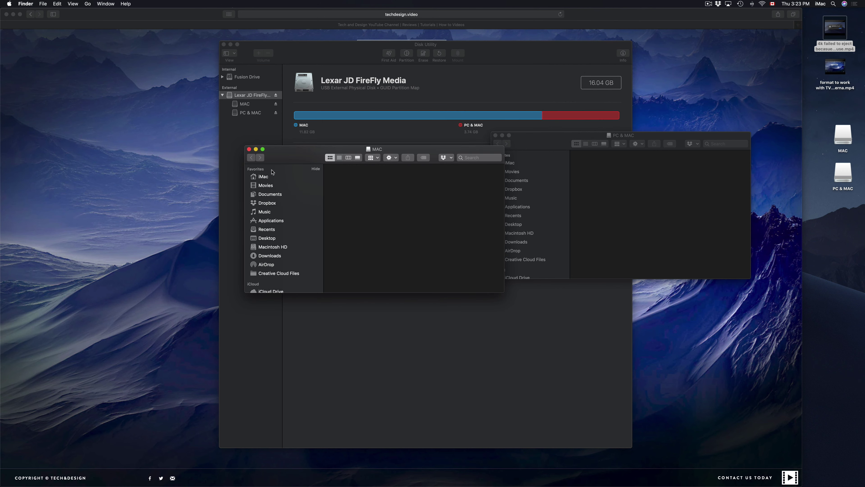
pyautogui.click(248, 149)
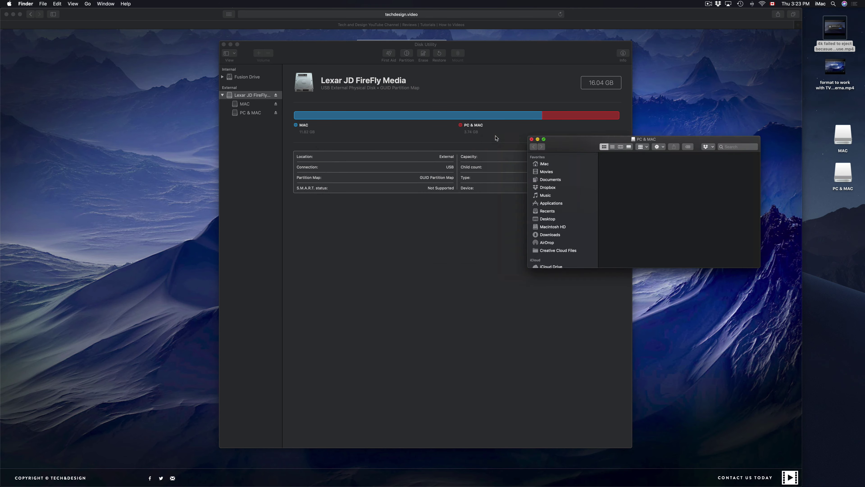
pyautogui.press('cmd+w')
pyautogui.click(502, 51)
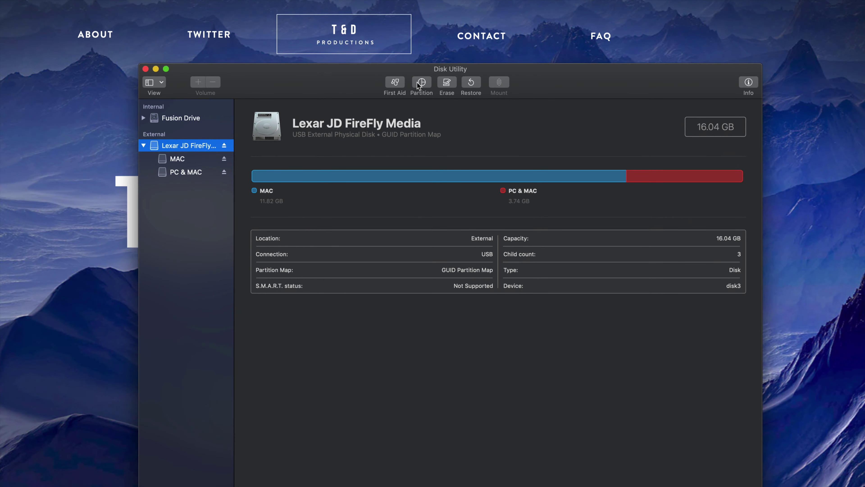
# Carve a 5.73 GB Mac OS Extended (Journaled) Untitled partition out of MAC and apply it
pyautogui.click(421, 82)
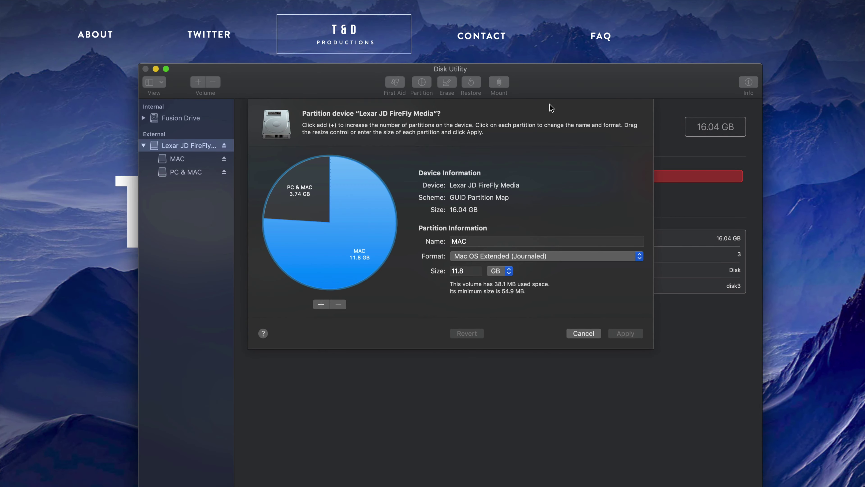
pyautogui.click(298, 192)
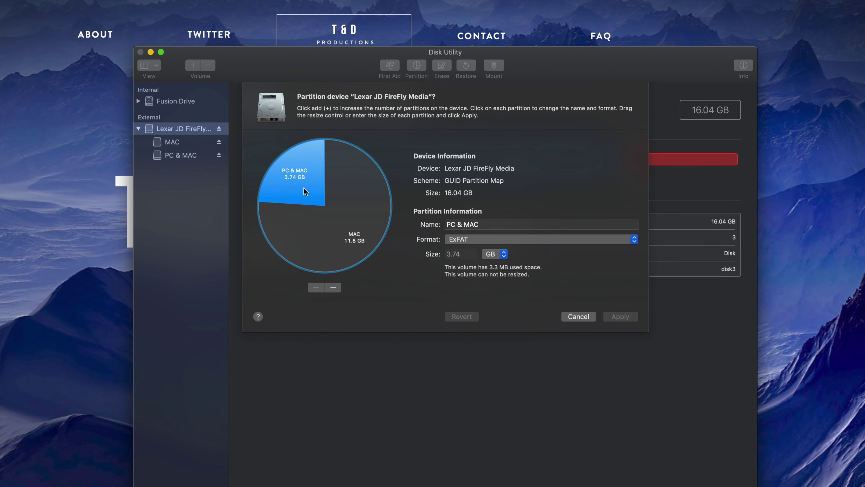
pyautogui.click(382, 236)
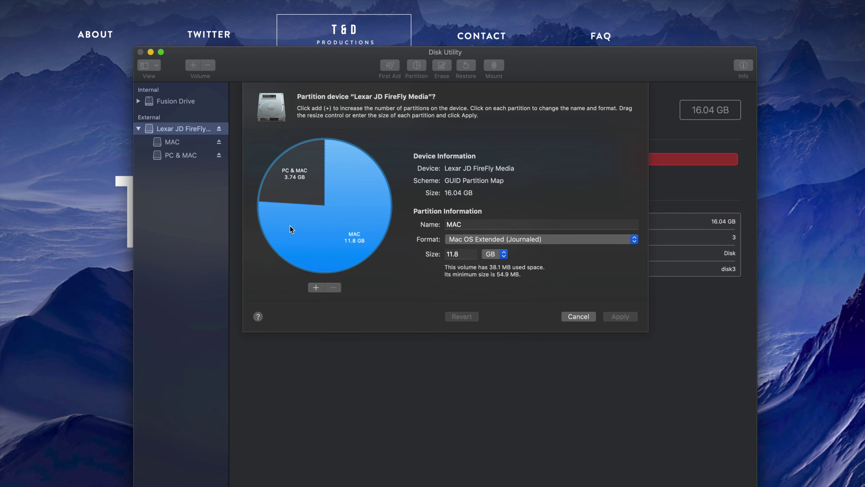
pyautogui.click(317, 288)
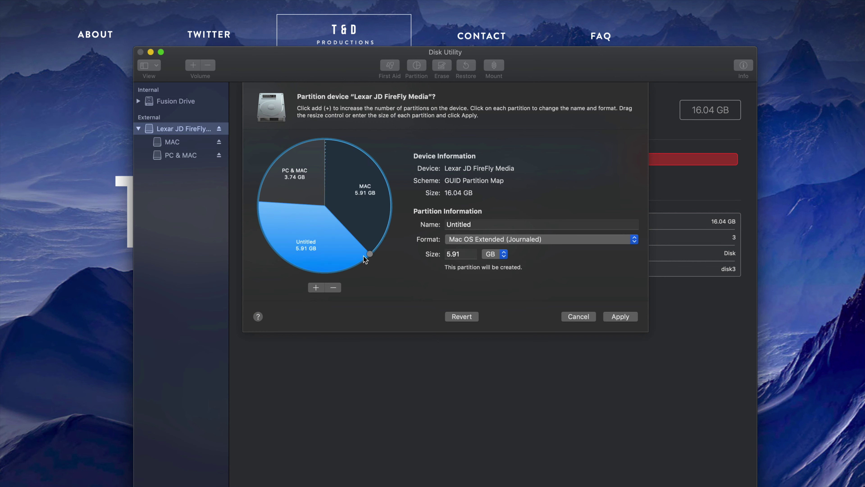
pyautogui.moveTo(369, 254); pyautogui.dragTo(329, 271)
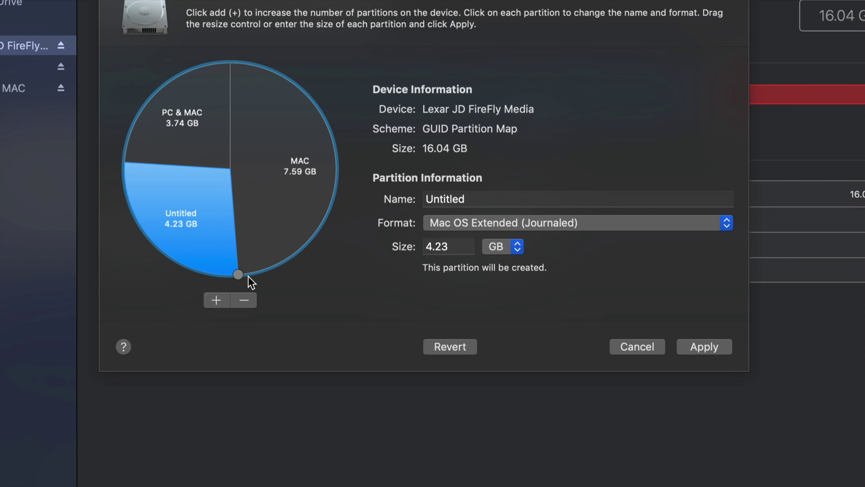
pyautogui.moveTo(239, 276); pyautogui.dragTo(289, 244)
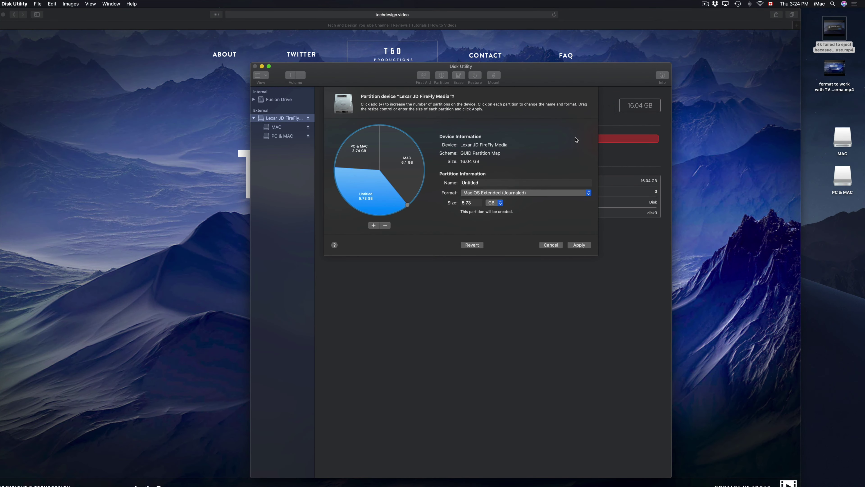
pyautogui.moveTo(584, 85); pyautogui.dragTo(563, 47)
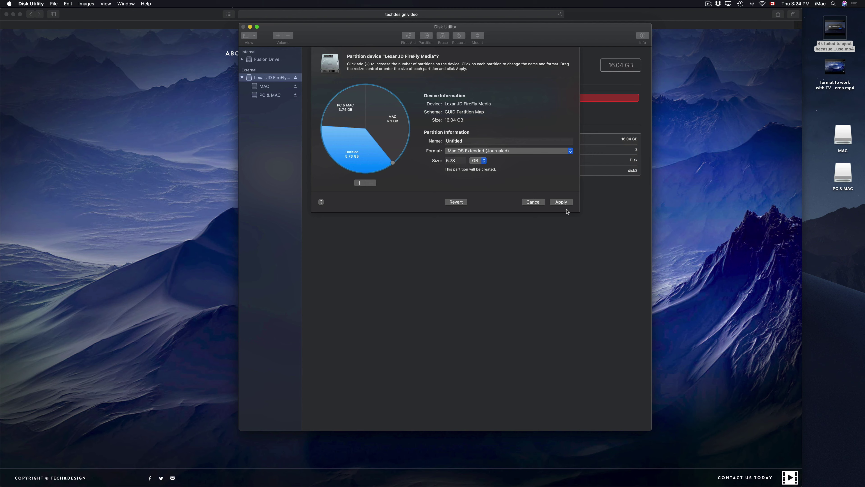
pyautogui.click(561, 202)
pyautogui.click(494, 118)
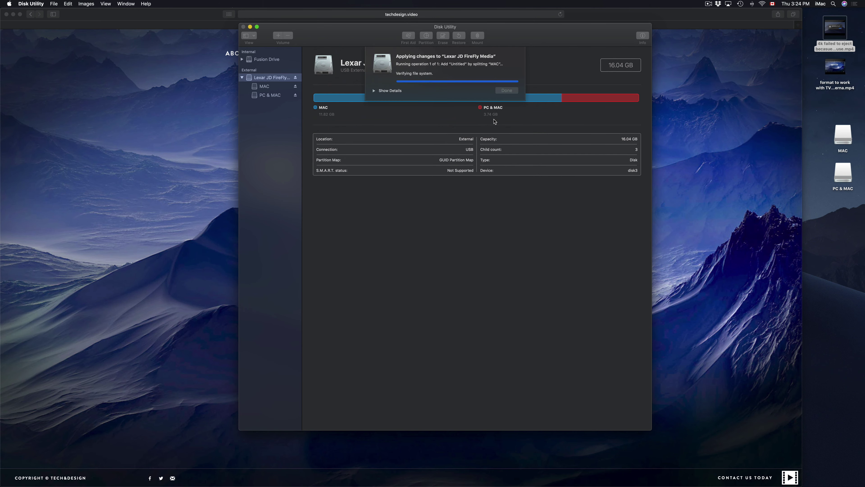